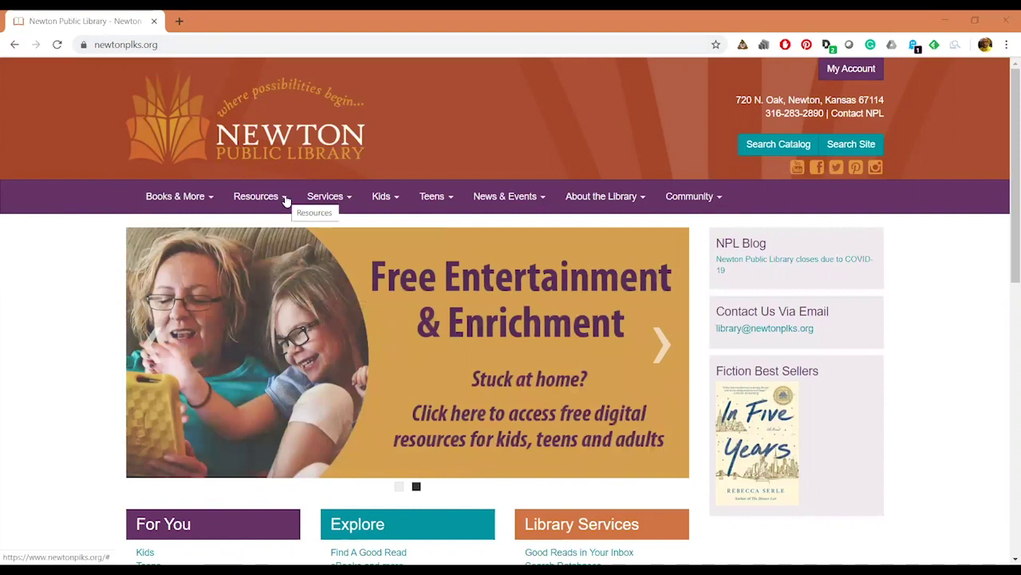
- Go to Resources > eBooks, eVideo, eMusic and follow the Hoopla link in its description
left_click(286, 199)
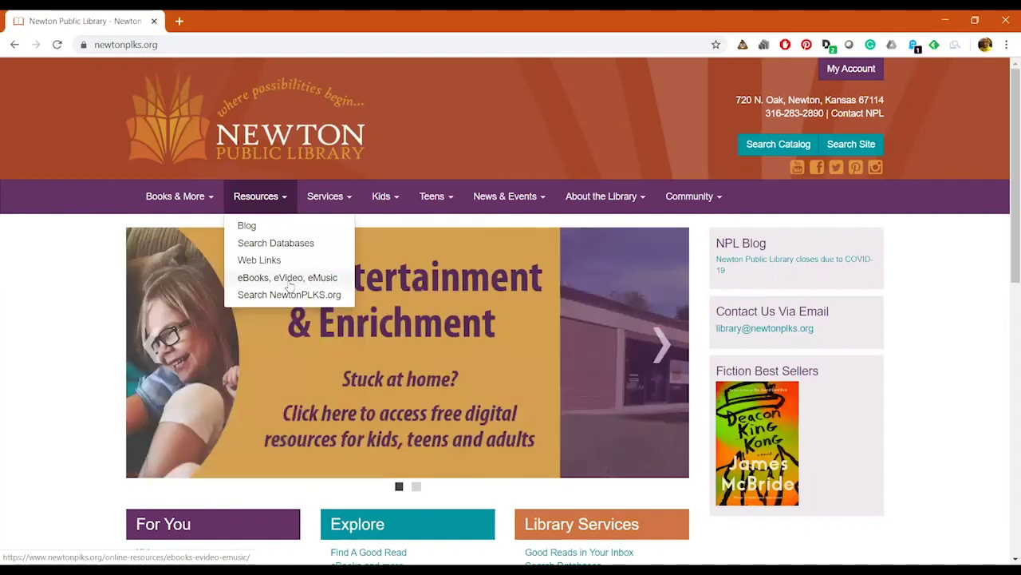
left_click(287, 278)
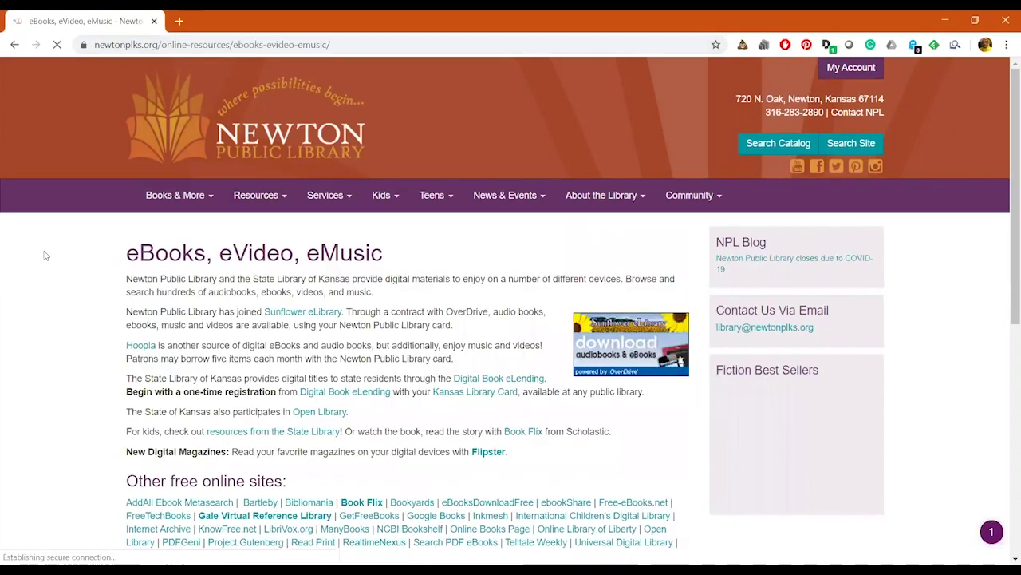
scroll(46, 255, "down", 2)
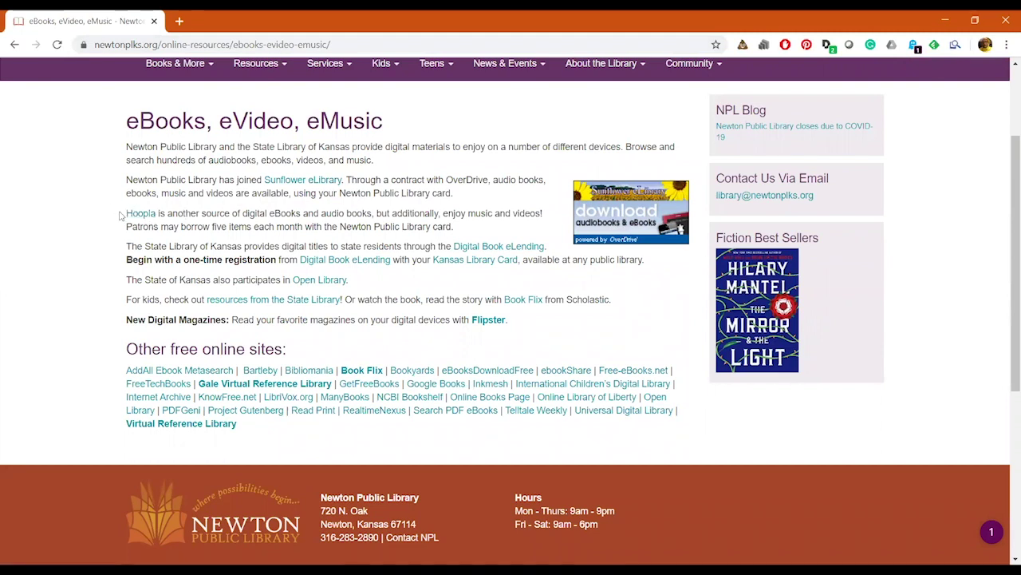
left_click_drag(124, 214, 465, 234)
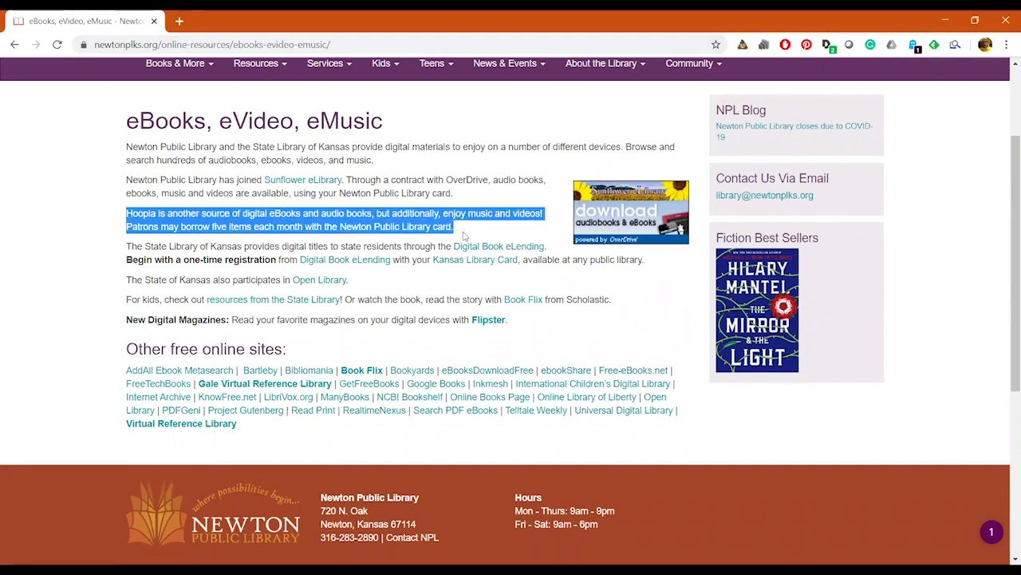
left_click(71, 216)
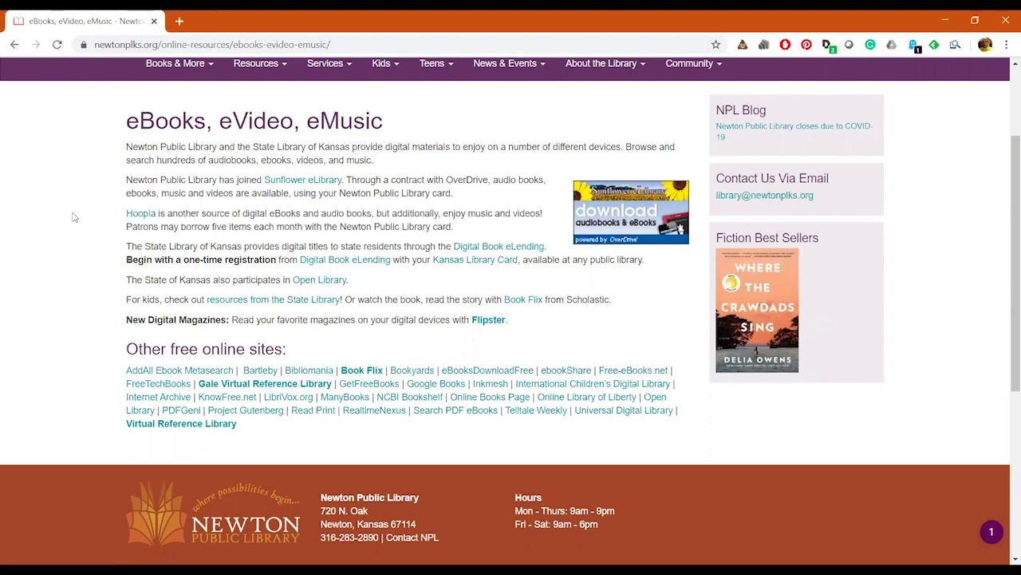
left_click(155, 222)
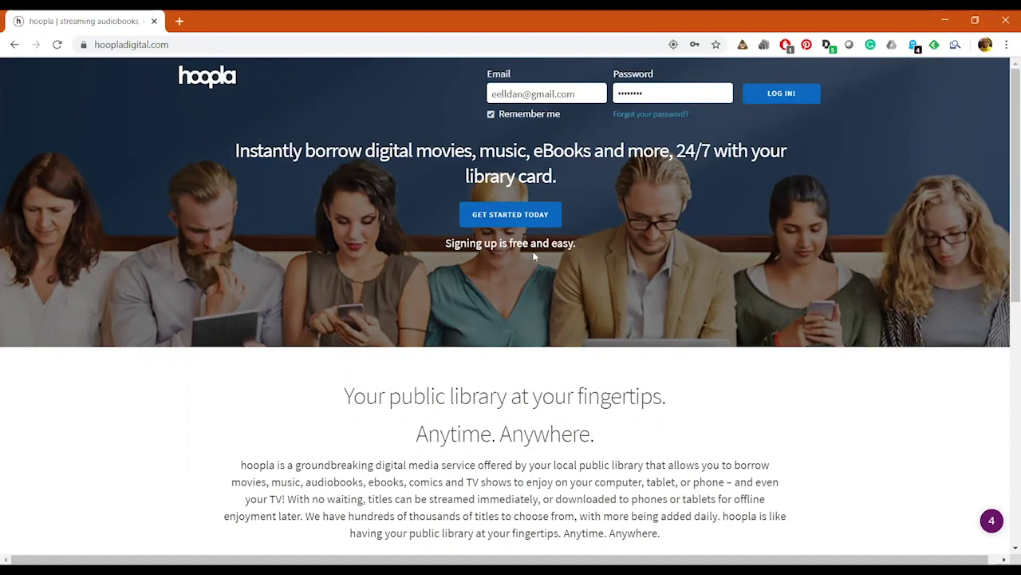
- Start a new hoopla account with GET STARTED TODAY
left_click(536, 219)
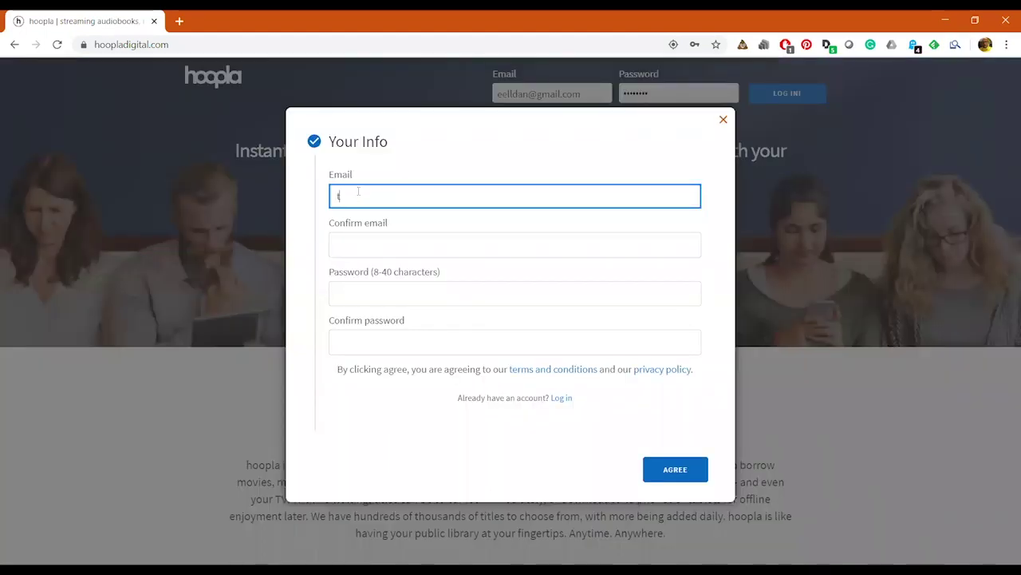
- Enter the account e-mail address in both Email and Confirm email
type("testdan")
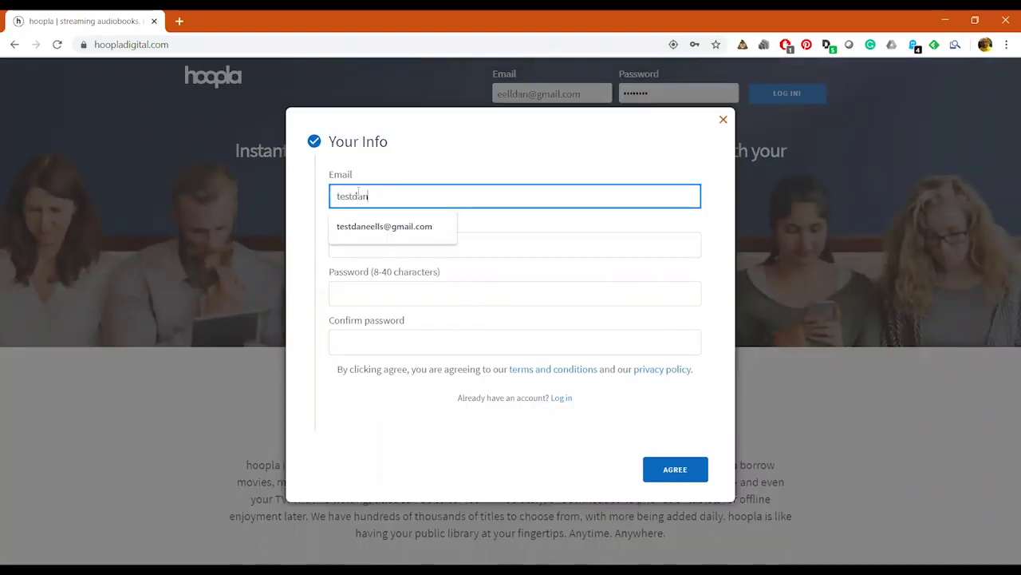
key("Down")
key("Return")
key("Tab")
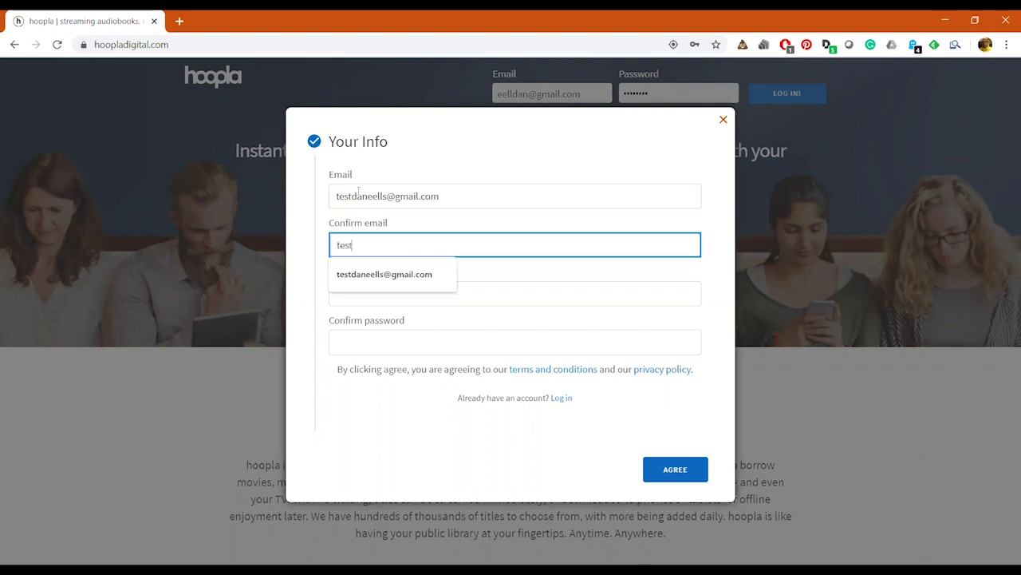
key("Down")
key("Return")
- Type the account password in Password and Confirm password
key("Tab")
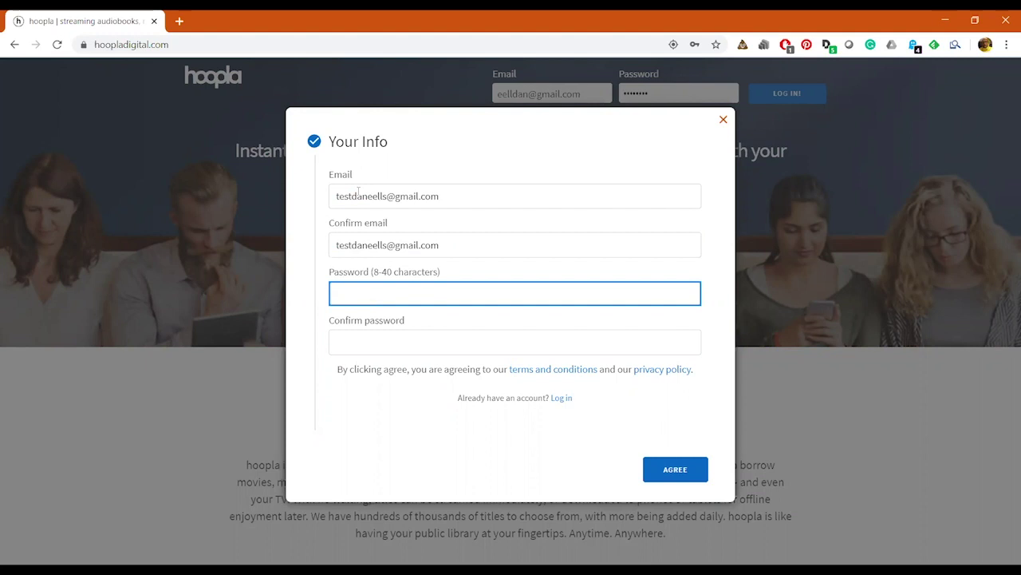
key("Tab")
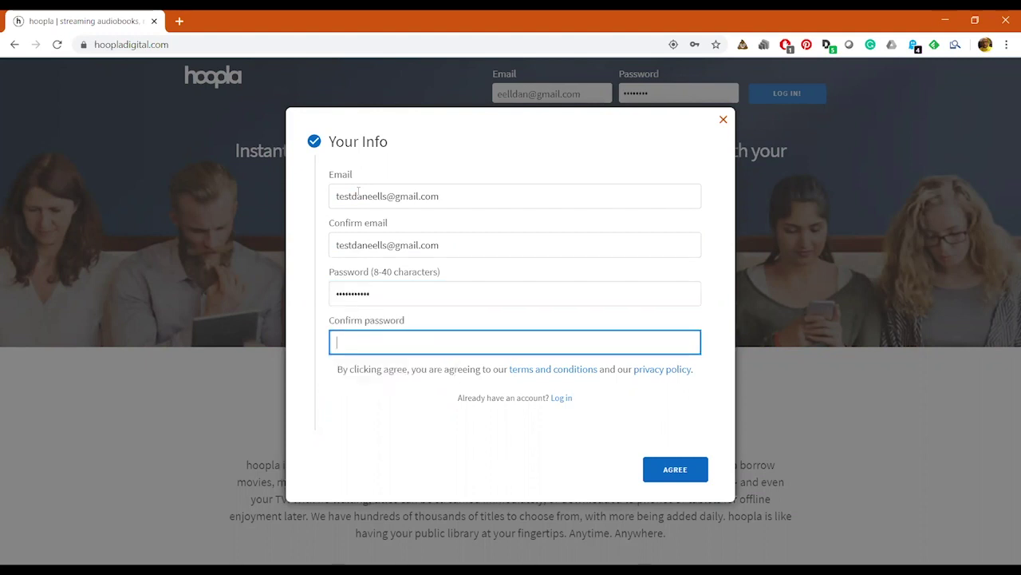
- Agree to the terms and choose Newton Public Library as the library
left_click(661, 471)
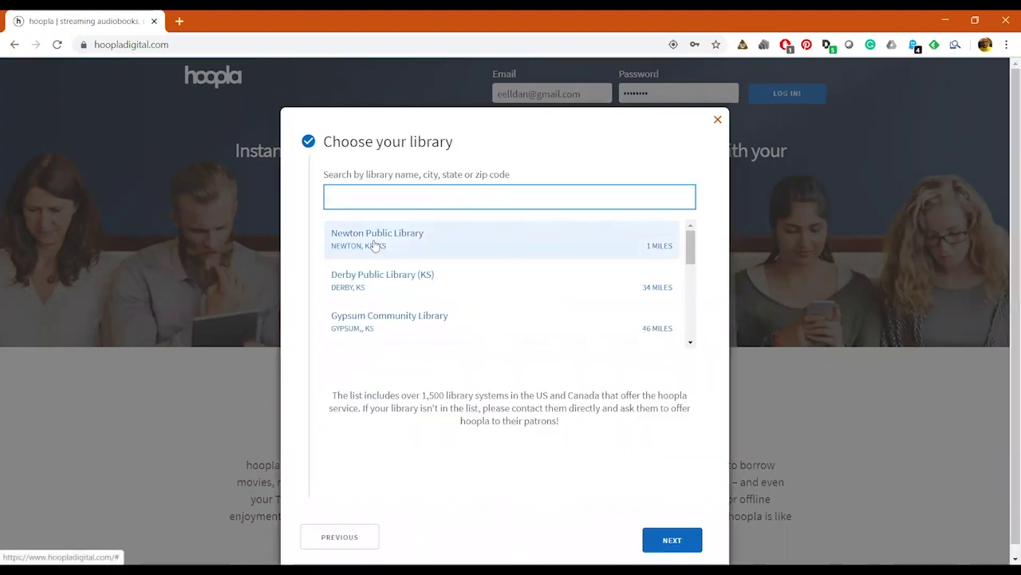
left_click(374, 246)
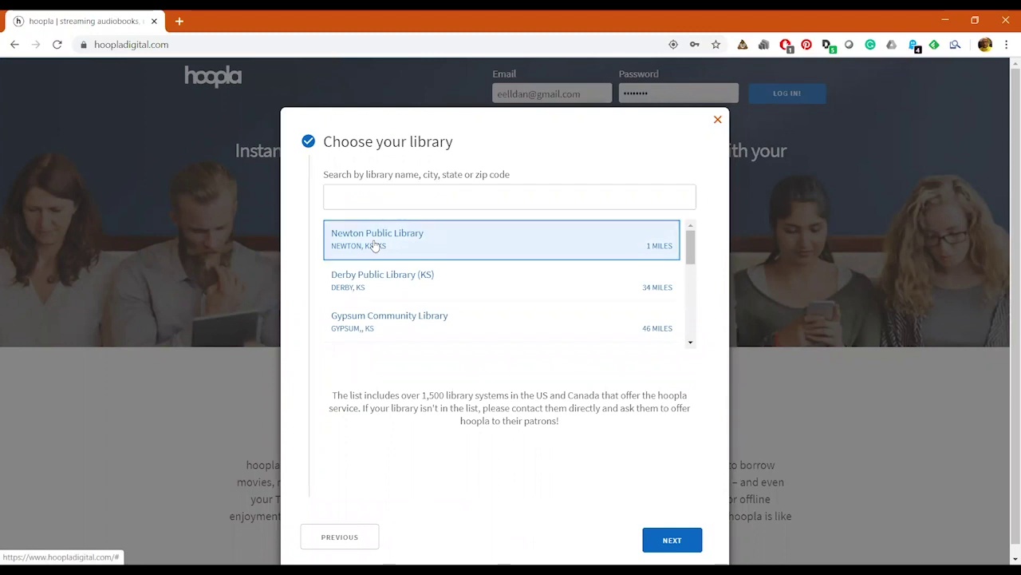
left_click(374, 246)
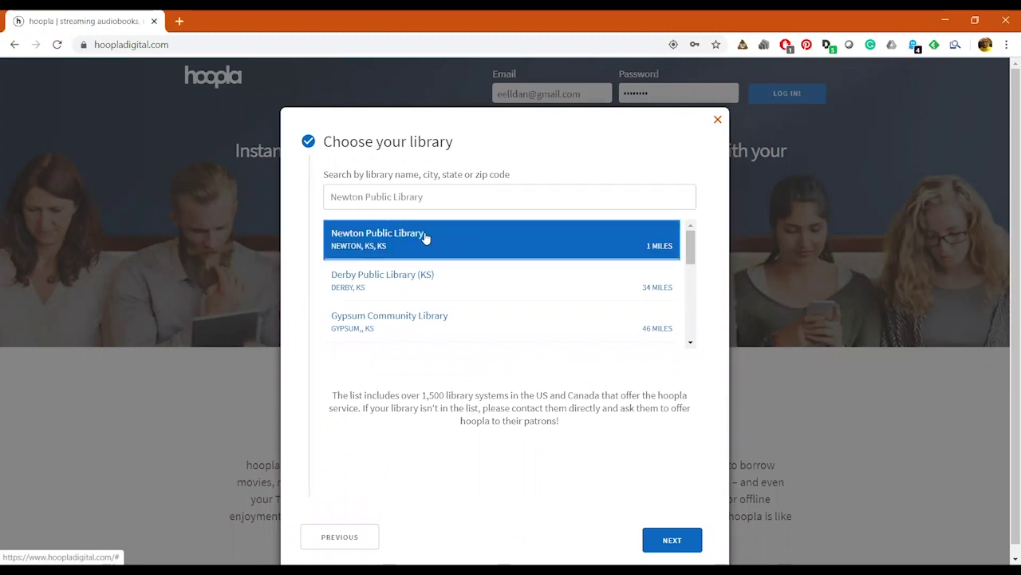
left_click(686, 540)
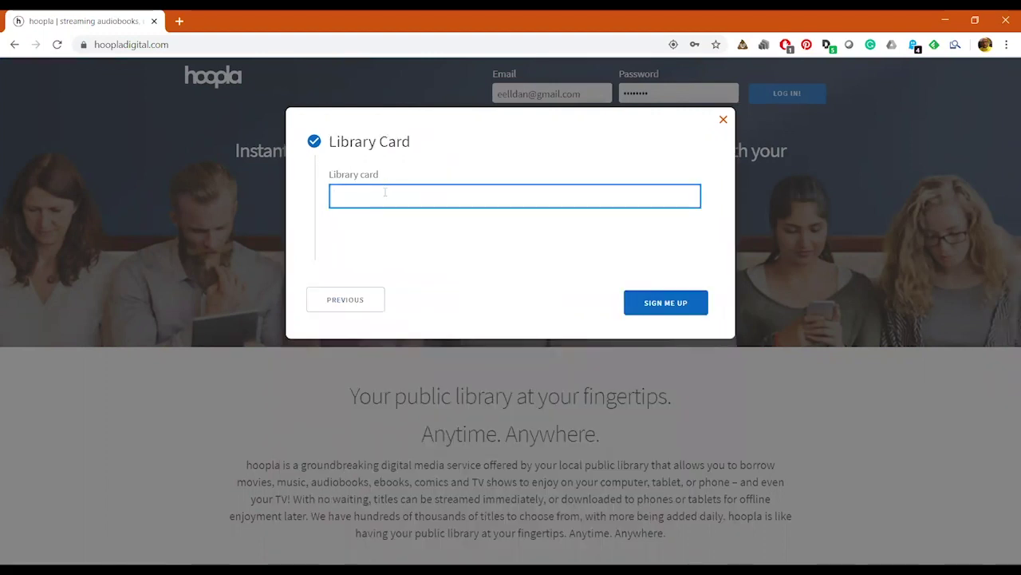
- Enter the library card number and complete the sign-up
left_click(384, 192)
type("23")
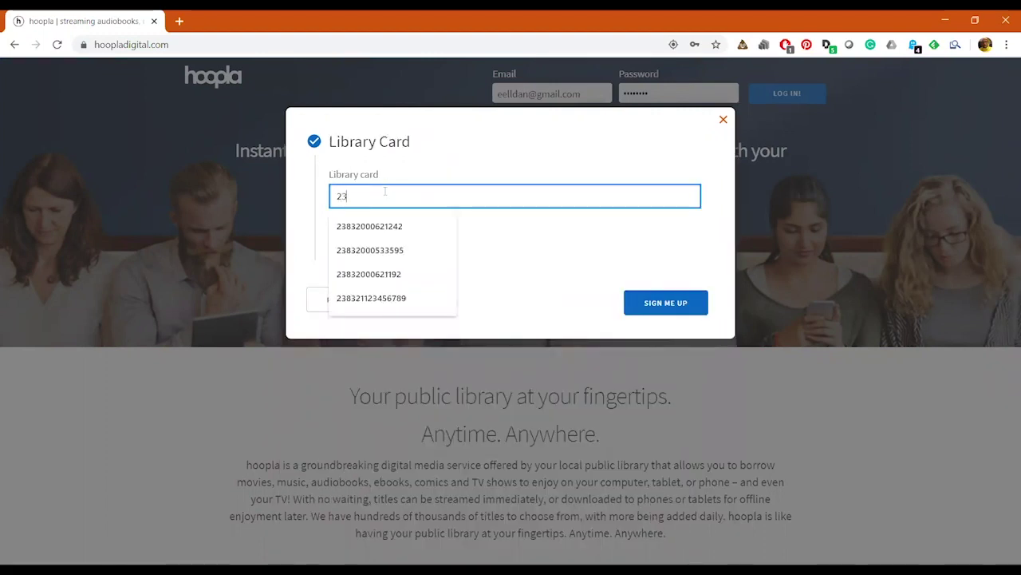
type("8321234567")
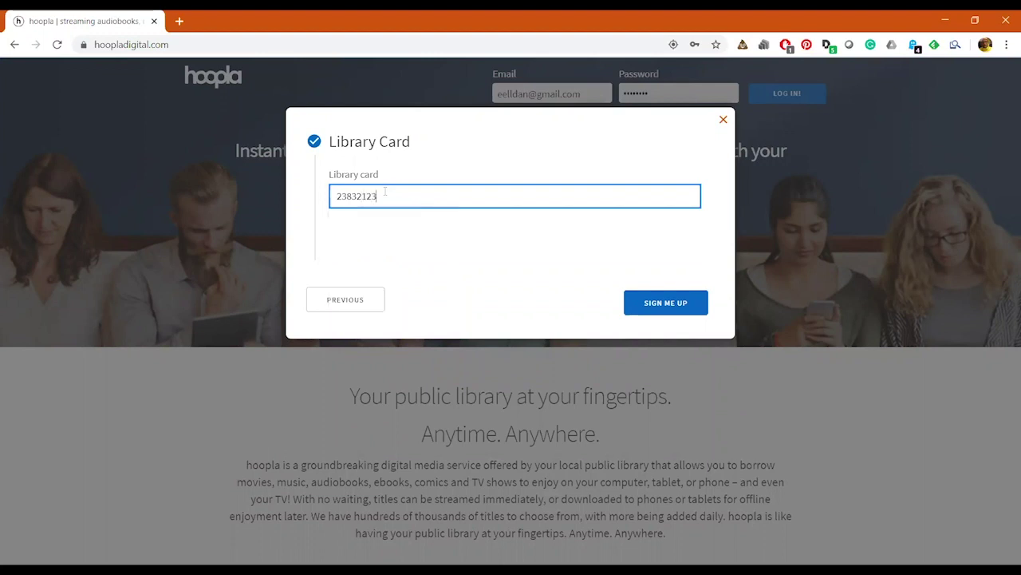
left_click(656, 309)
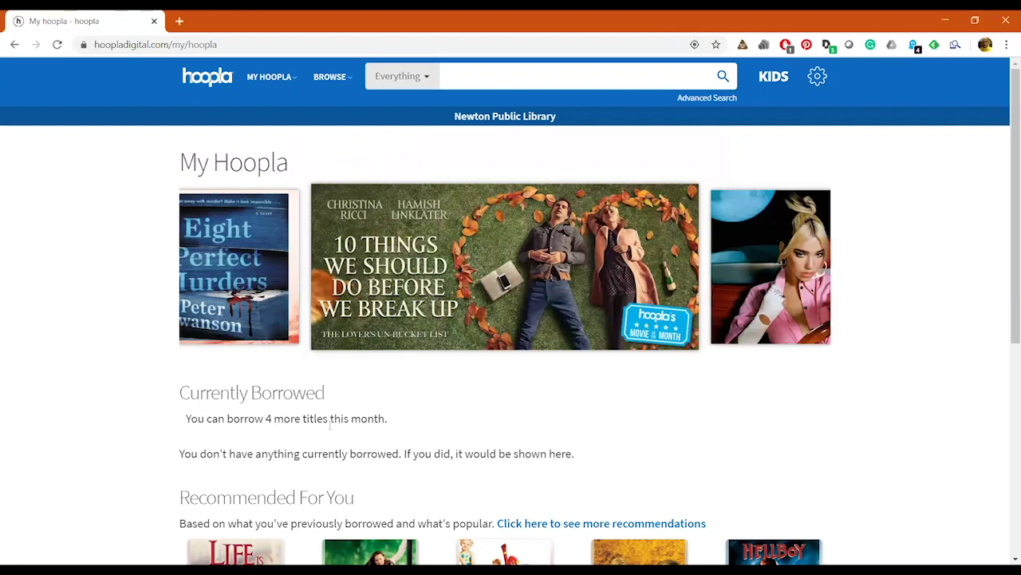
scroll(524, 423, "down", 3)
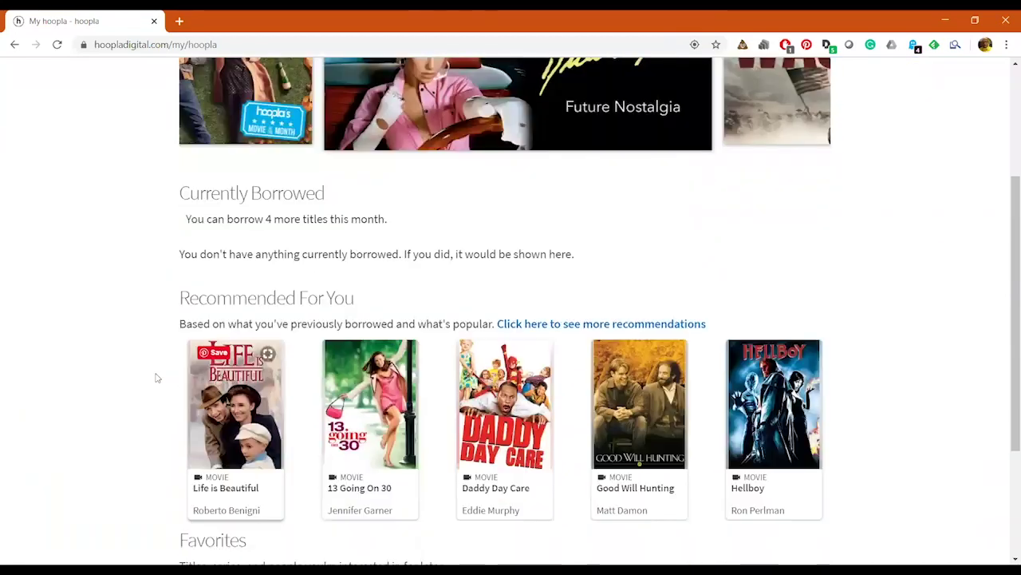
scroll(391, 469, "down", 2)
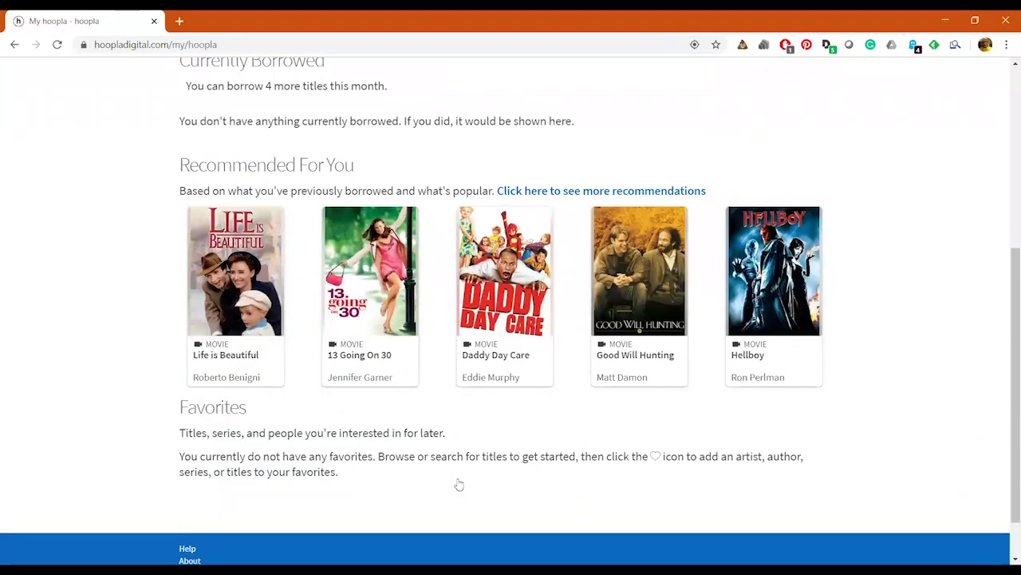
scroll(458, 483, "up", 5)
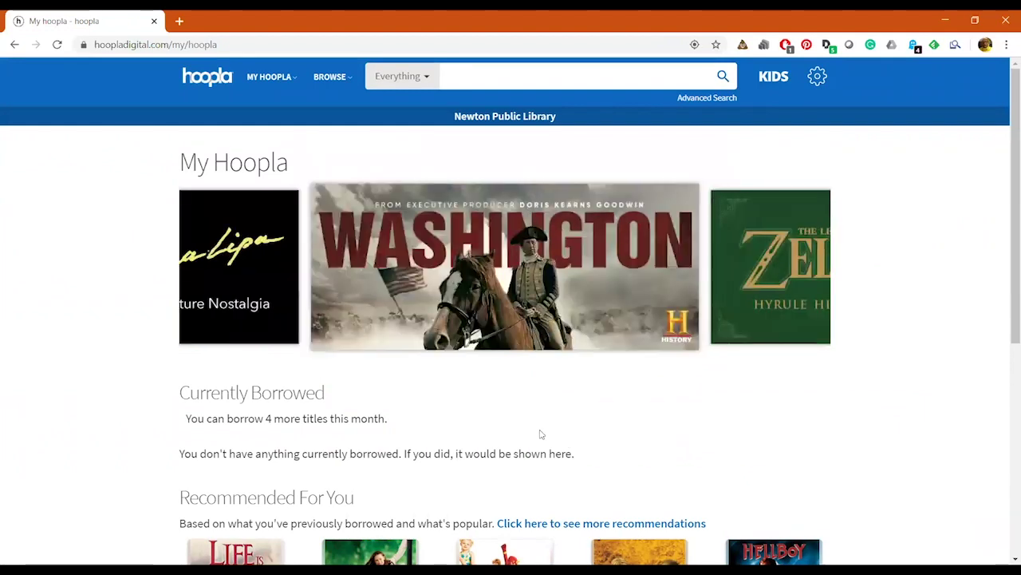